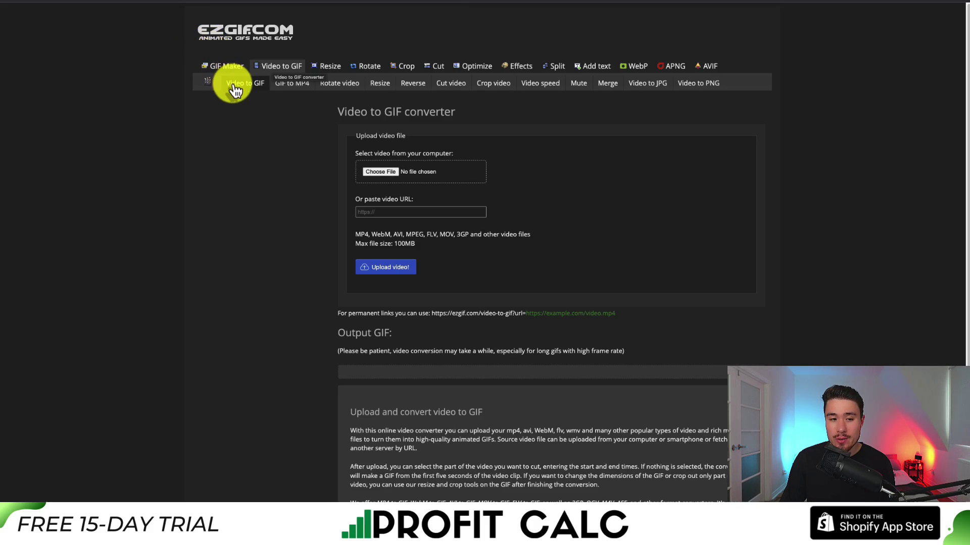
Choose Video for Gif.mp4 from the computer and upload it to ezgif's Video to GIF converter.
left_click(386, 174)
key("Return")
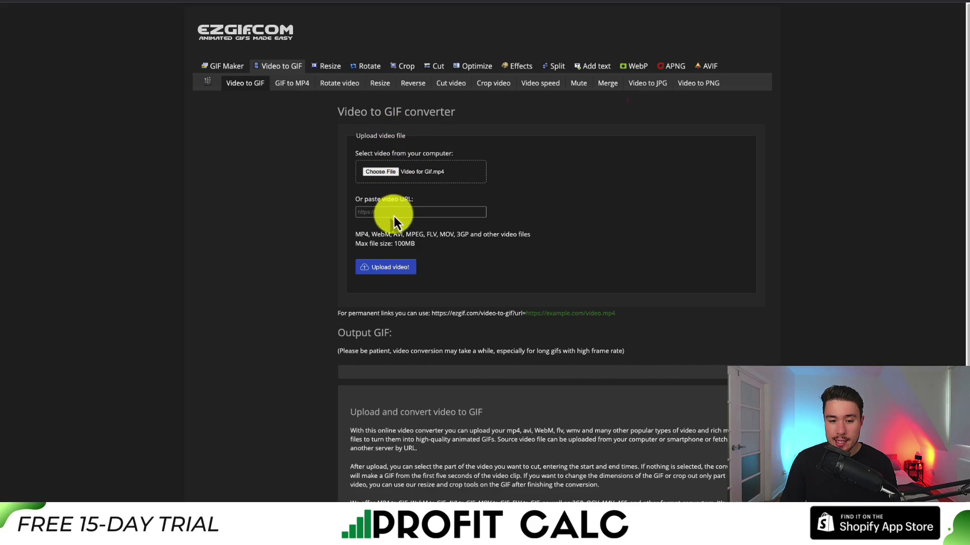
left_click(398, 275)
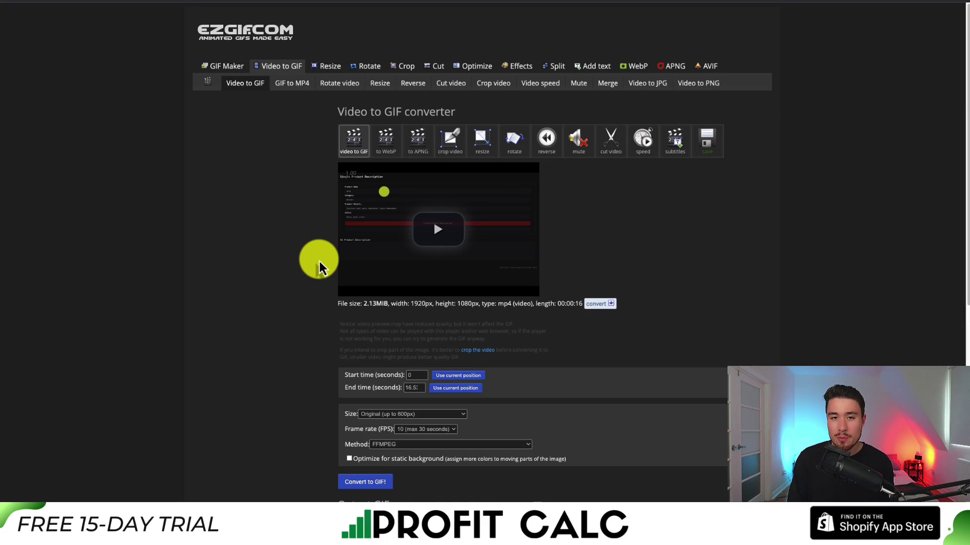
scroll(320, 259, "down", 1)
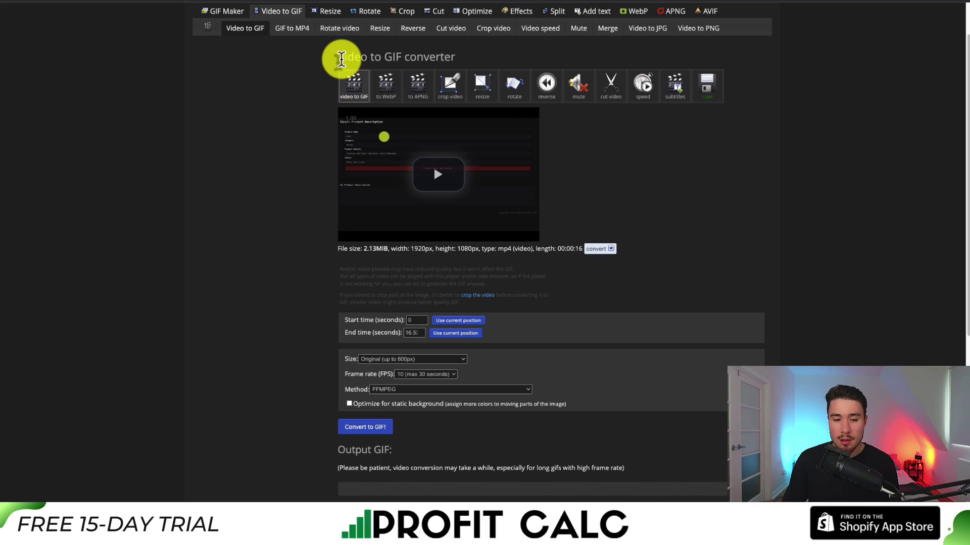
left_click_drag(342, 58, 461, 60)
left_click(461, 57)
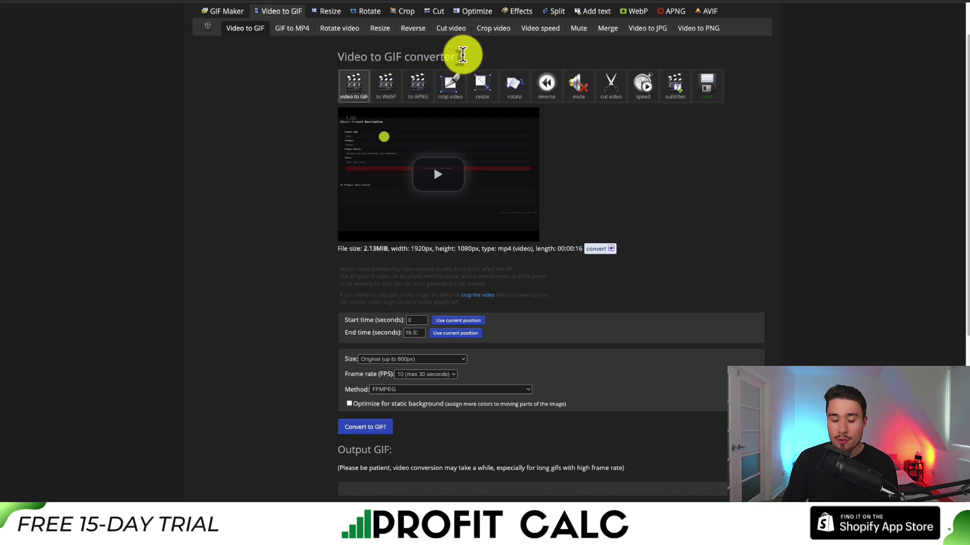
left_click(437, 171)
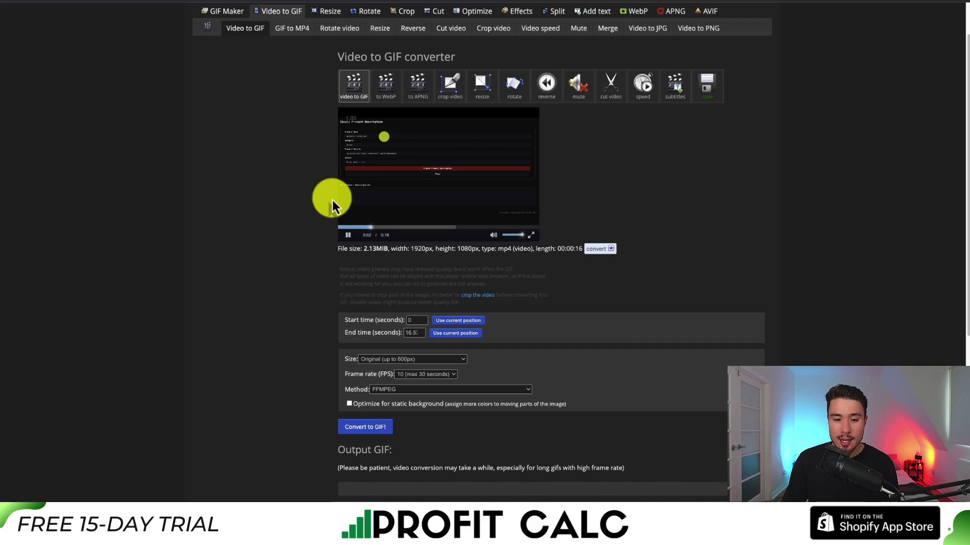
left_click(347, 235)
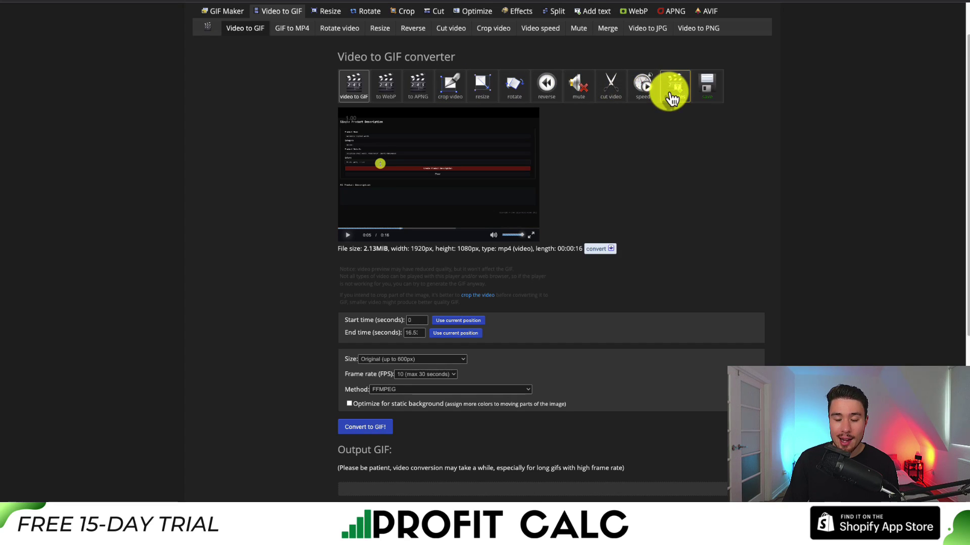
scroll(657, 151, "up", 2)
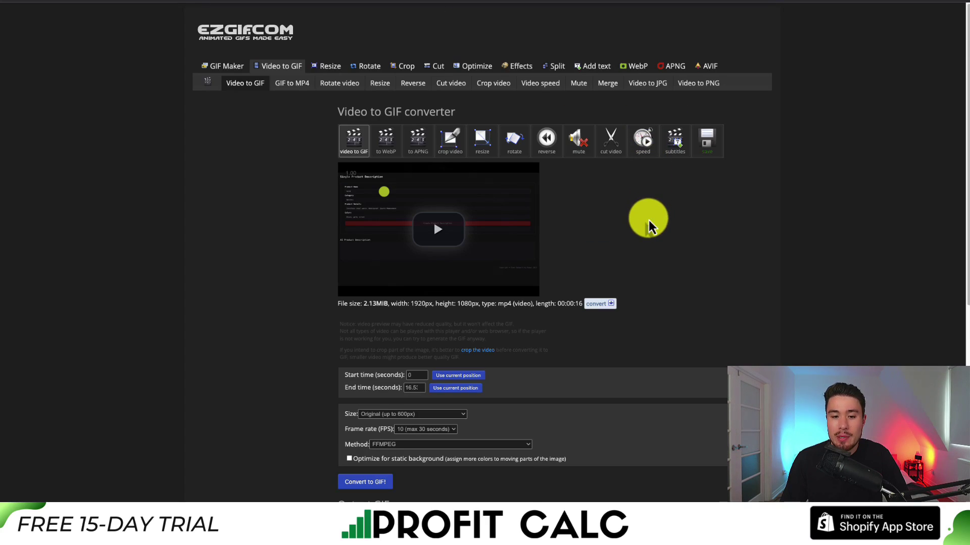
Set the clip's end time to 5 seconds, keeping Original (up to 600px) size and 10 fps.
scroll(648, 223, "down", 5)
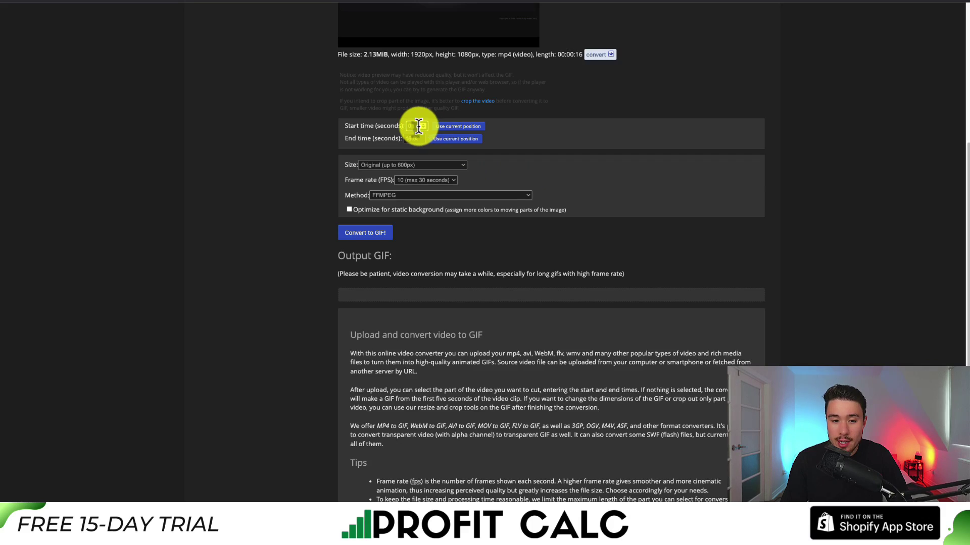
left_click(413, 137)
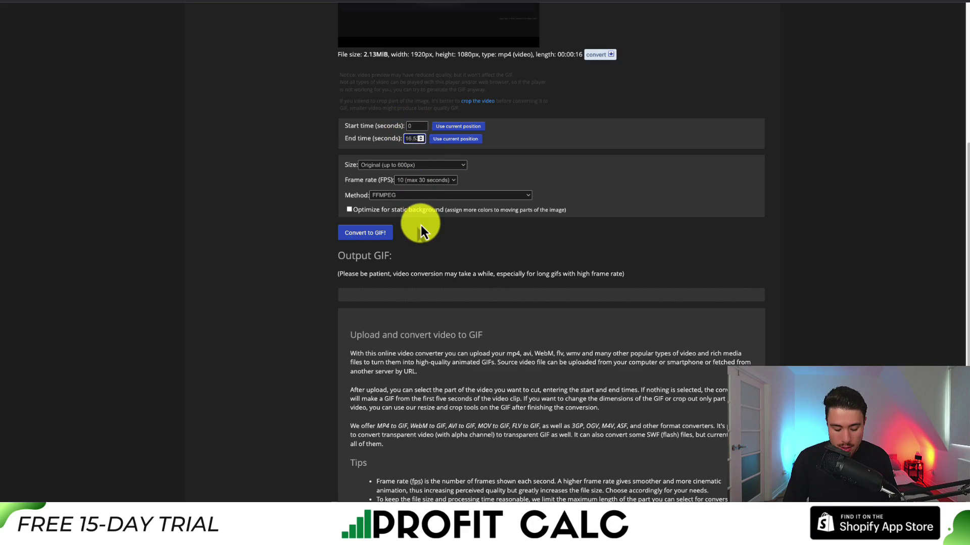
key("ctrl+a")
type("4")
type("5")
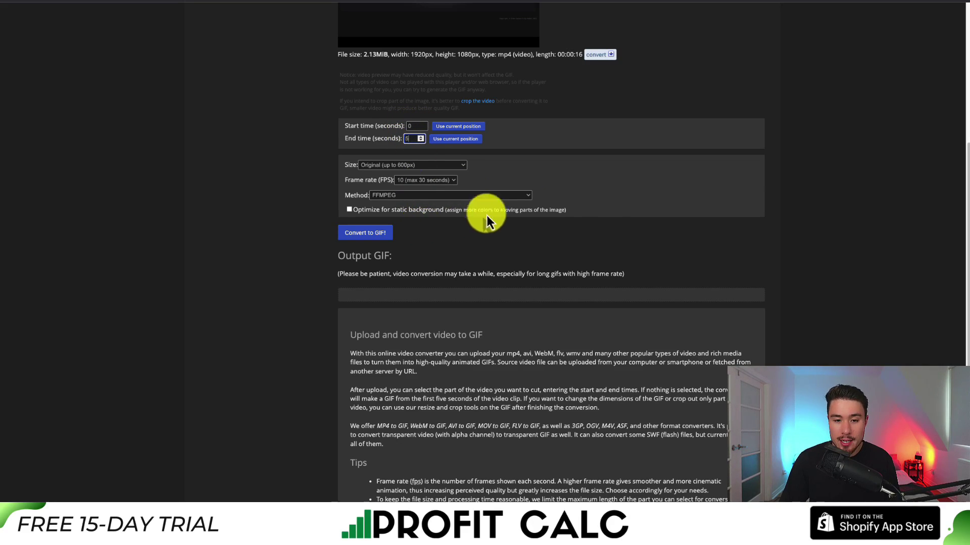
left_click(465, 168)
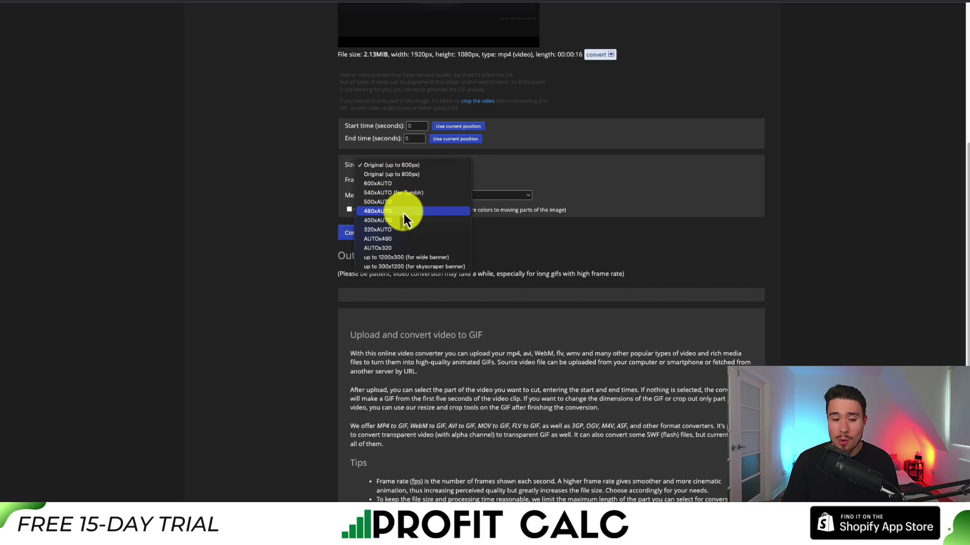
left_click(465, 165)
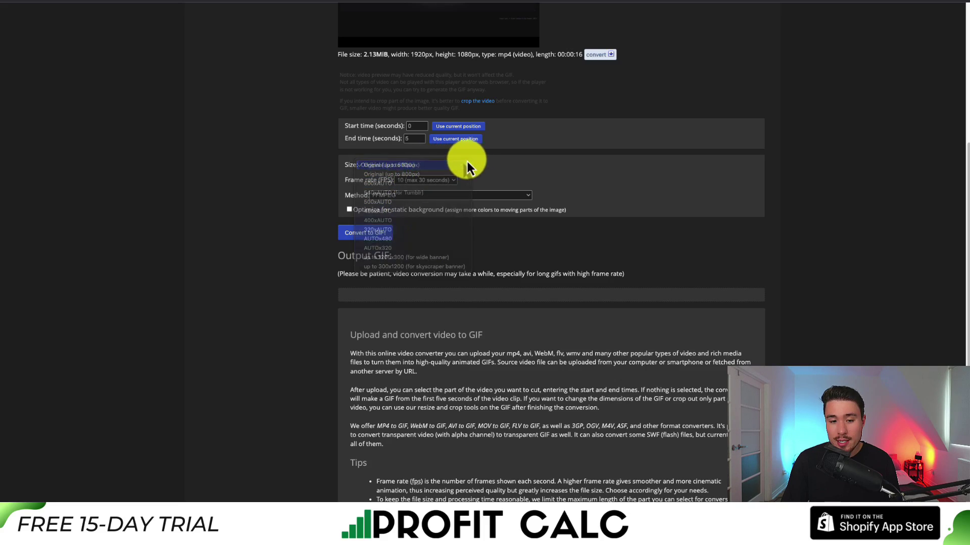
left_click(444, 181)
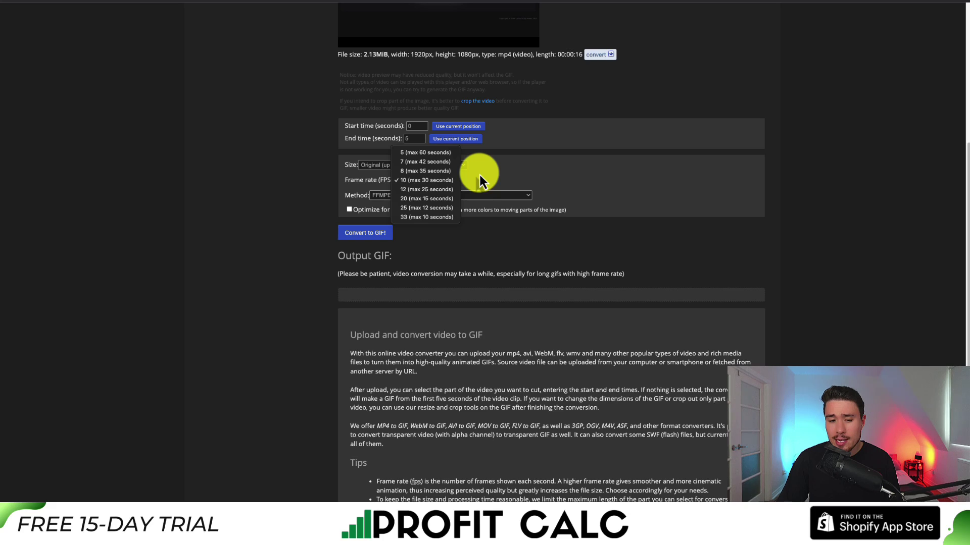
left_click(577, 180)
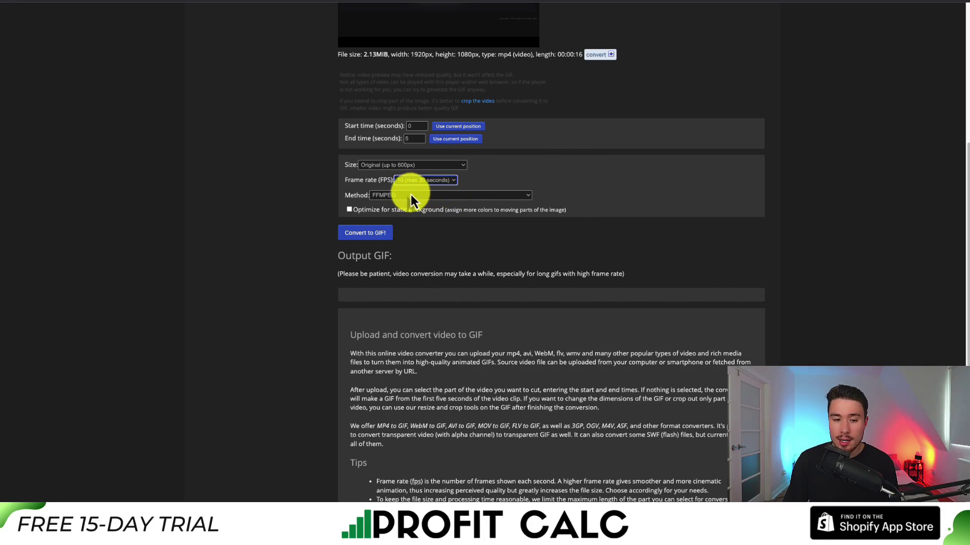
left_click(329, 235)
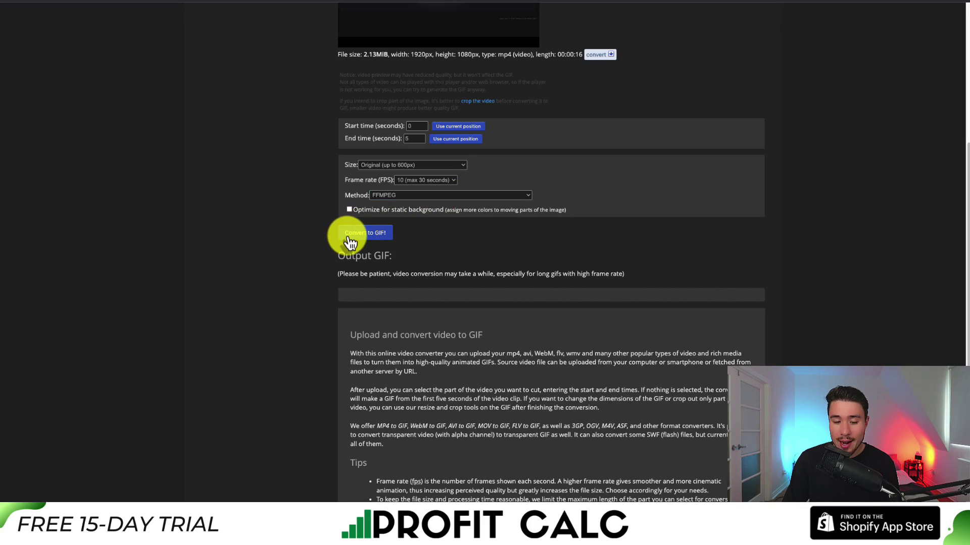
Convert the 5-second clip and review the 600x338, 50-frame, 126.92 KiB output GIF.
left_click(350, 242)
scroll(310, 257, "down", 1)
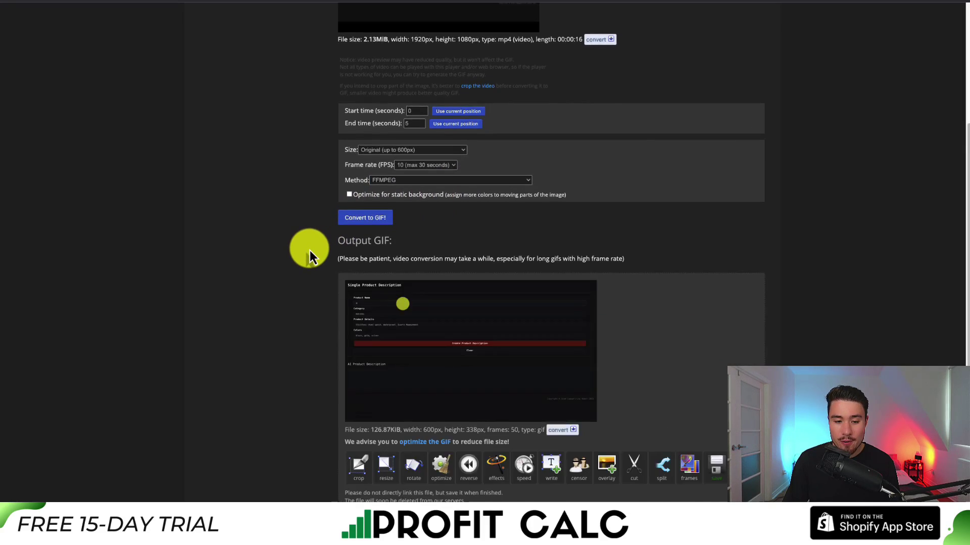
scroll(309, 252, "down", 5)
scroll(354, 237, "down", 1)
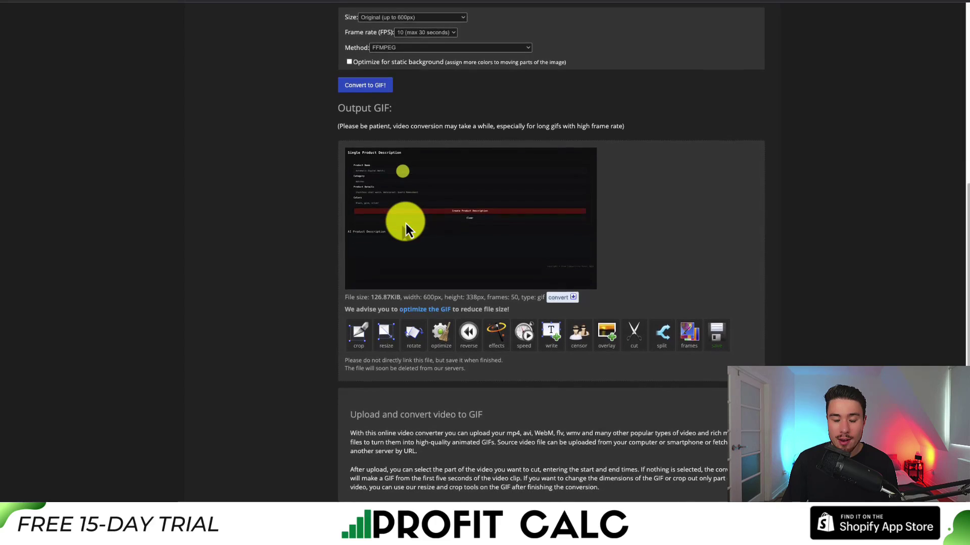
scroll(326, 278, "down", 2)
scroll(318, 284, "up", 1)
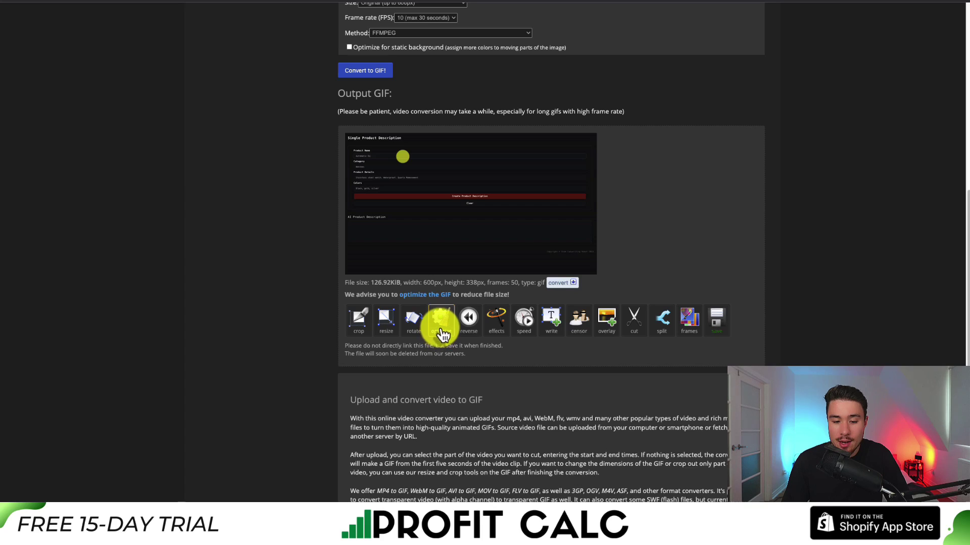
Optimize the output GIF using the Lossy GIF compression method.
left_click(440, 323)
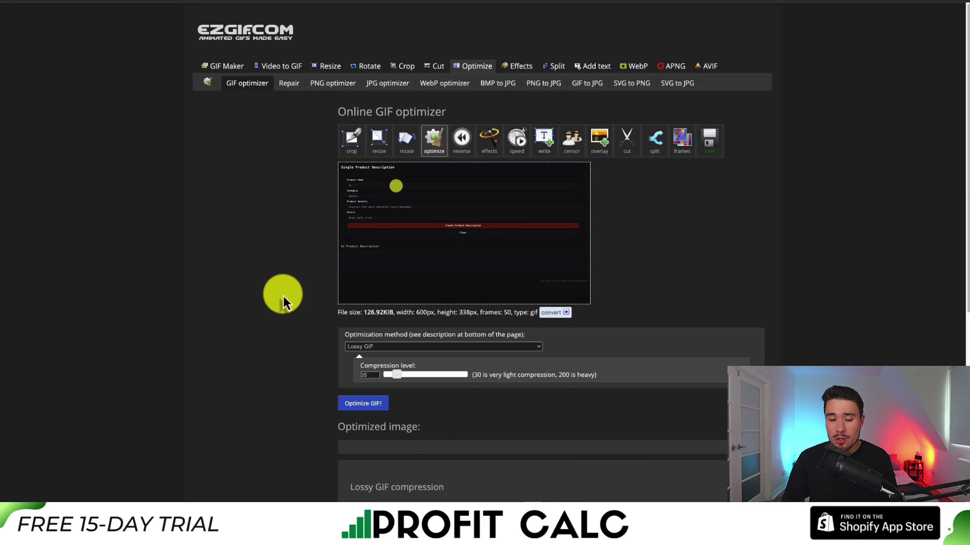
scroll(283, 303, "down", 1)
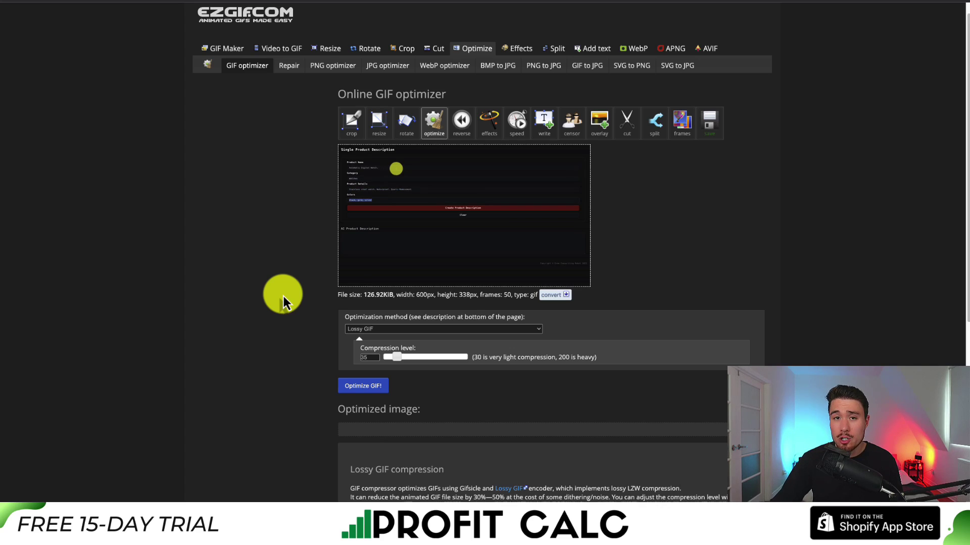
scroll(284, 303, "down", 2)
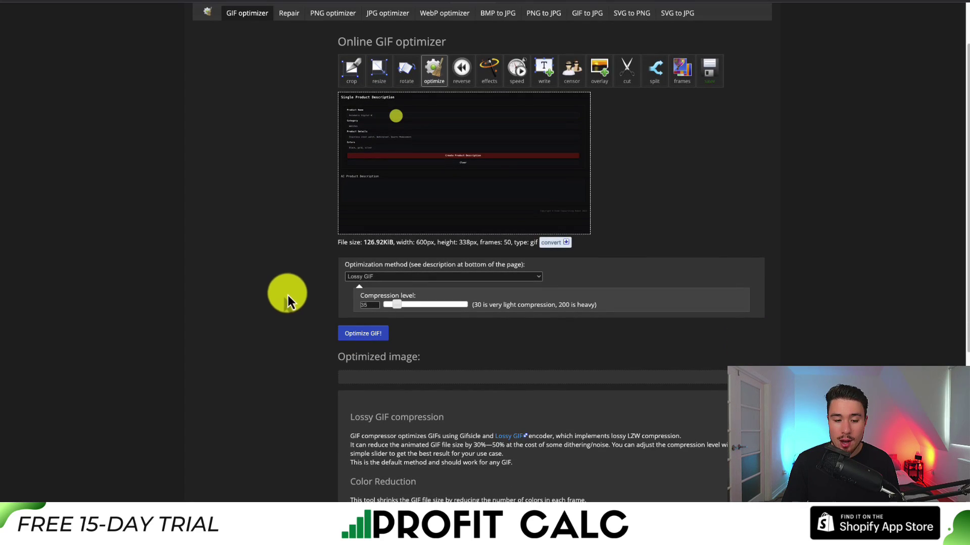
left_click(379, 277)
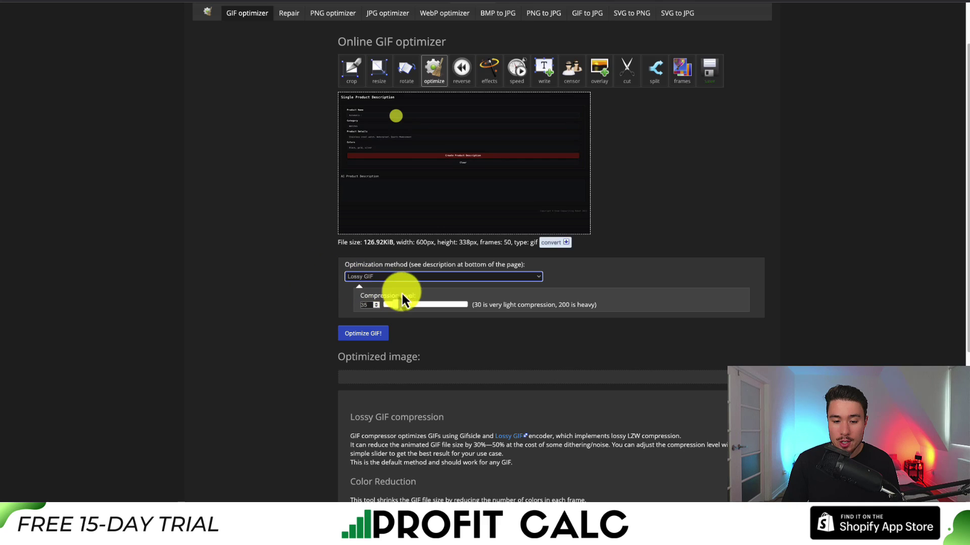
left_click(483, 314)
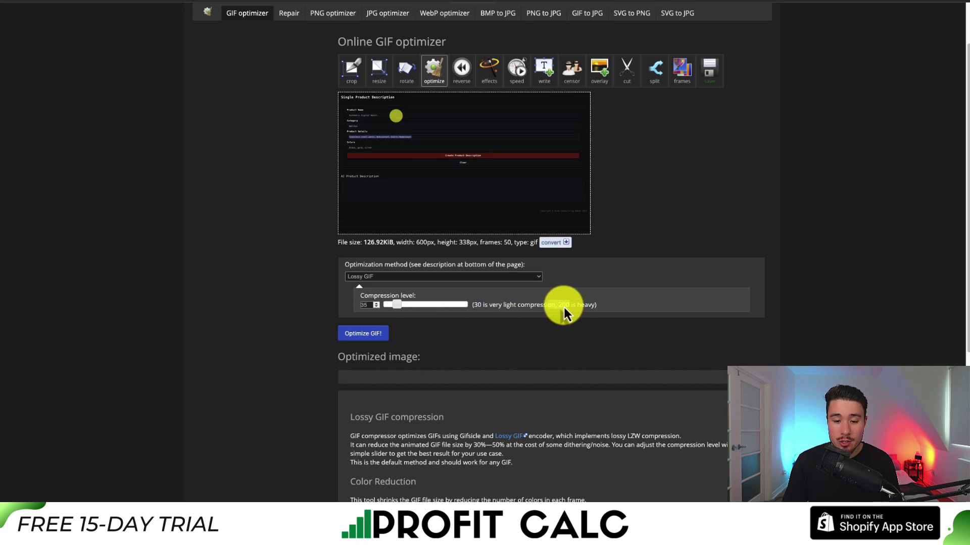
left_click(646, 308)
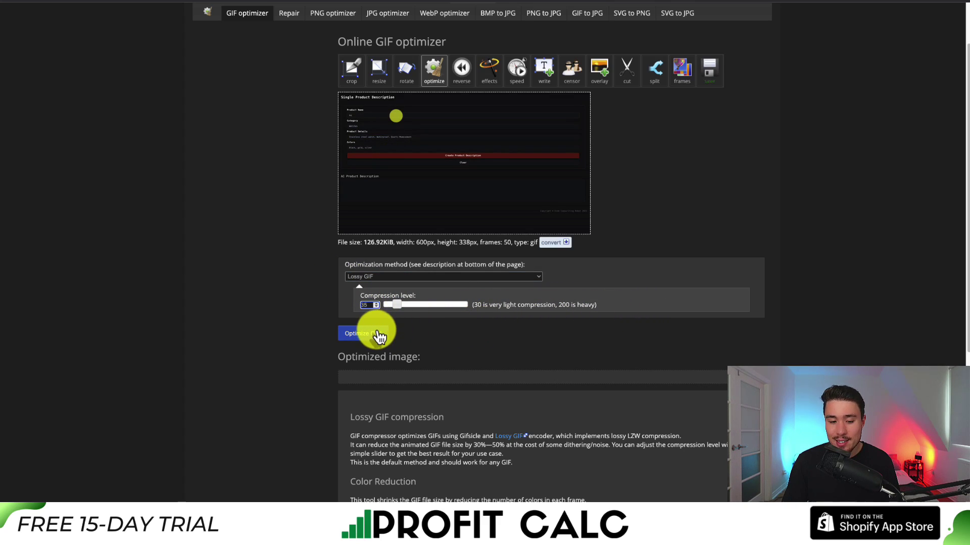
left_click(371, 333)
Download the 93.28 KiB optimized GIF as ezgif.com-optimize.gif.
scroll(332, 337, "down", 3)
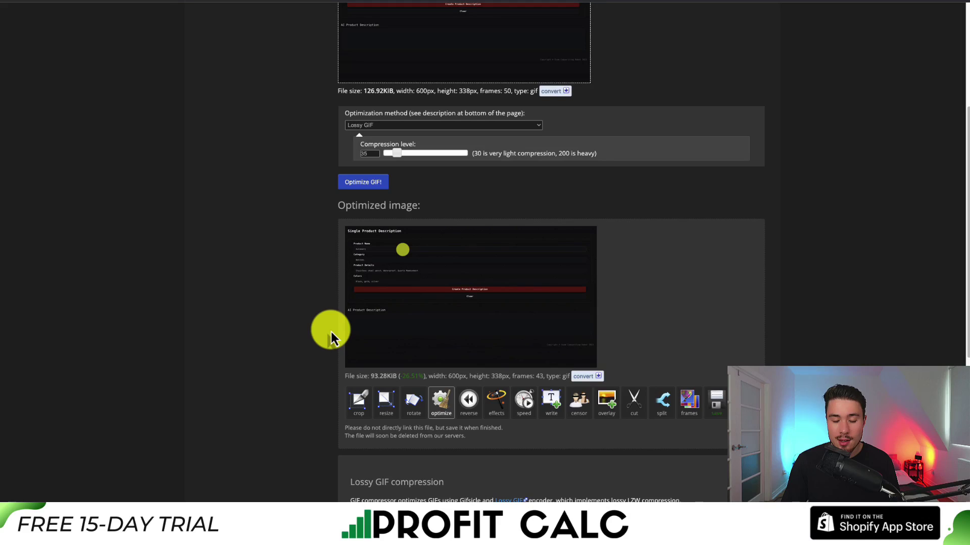
scroll(331, 337, "down", 2)
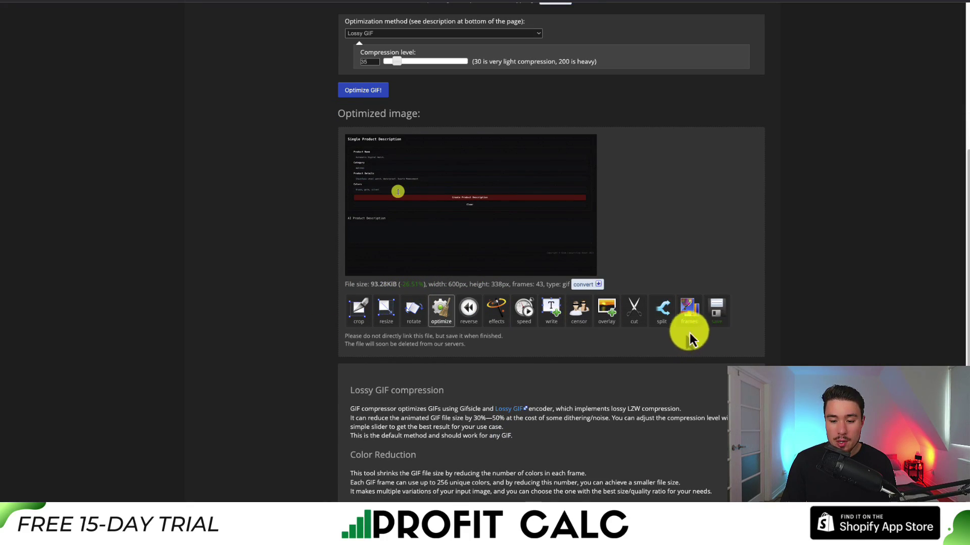
left_click(716, 314)
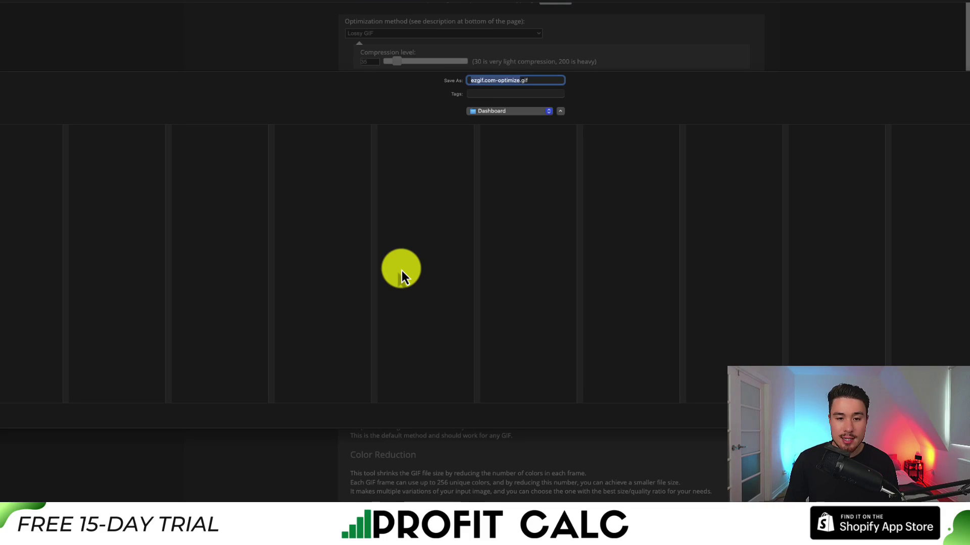
key("Return")
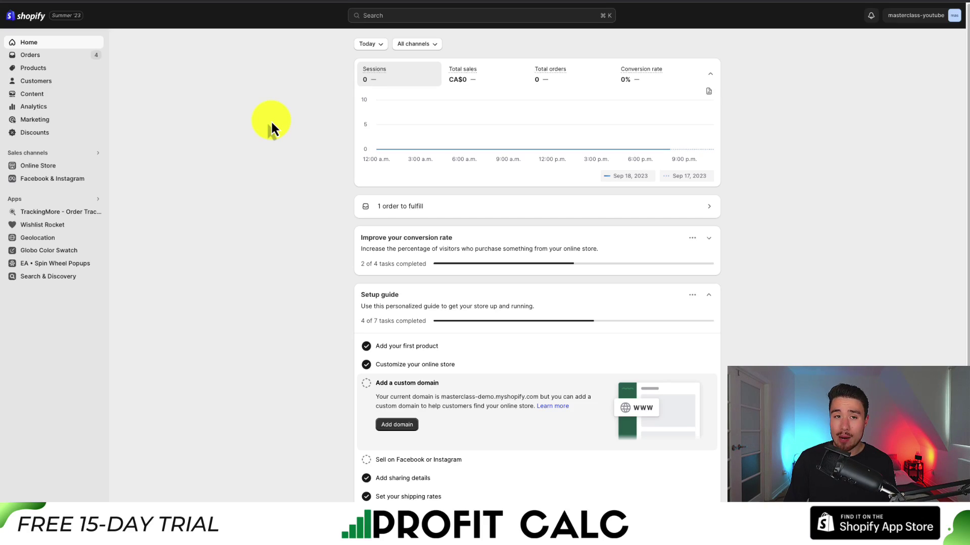
Open Framed canvas - TEST PRODUCT and add a new line after its description text.
left_click(42, 70)
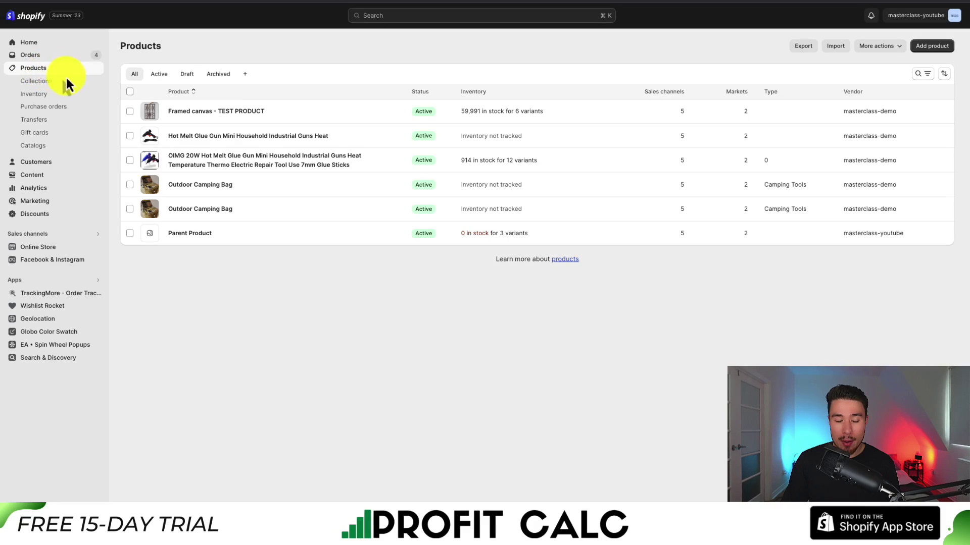
left_click(226, 111)
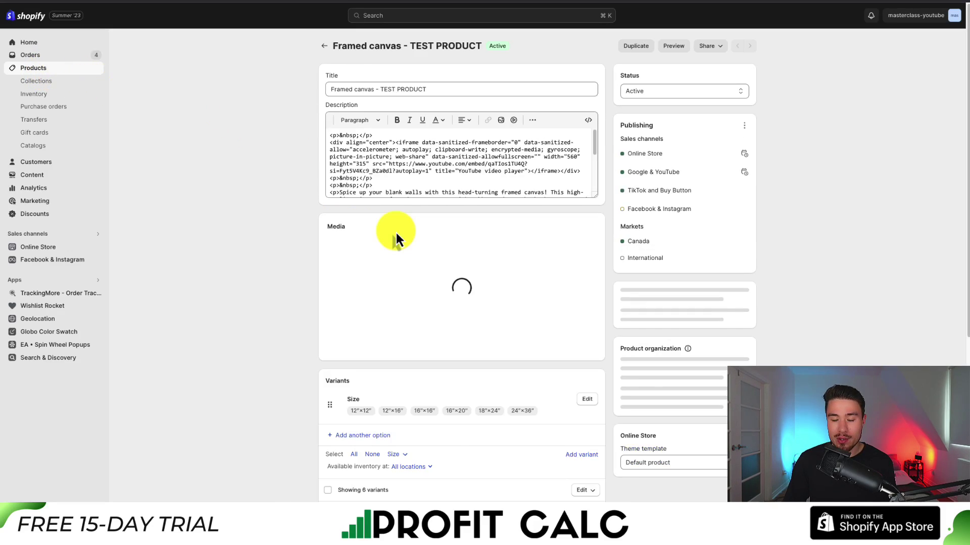
scroll(411, 321, "down", 5)
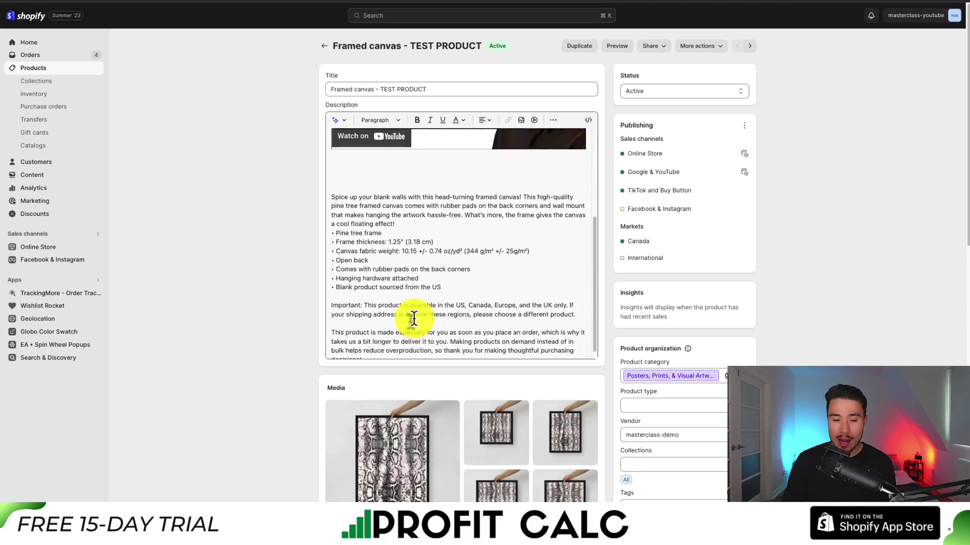
left_click(385, 349)
key("Return")
key("Return")
key("Return")
key("Return")
key("Return")
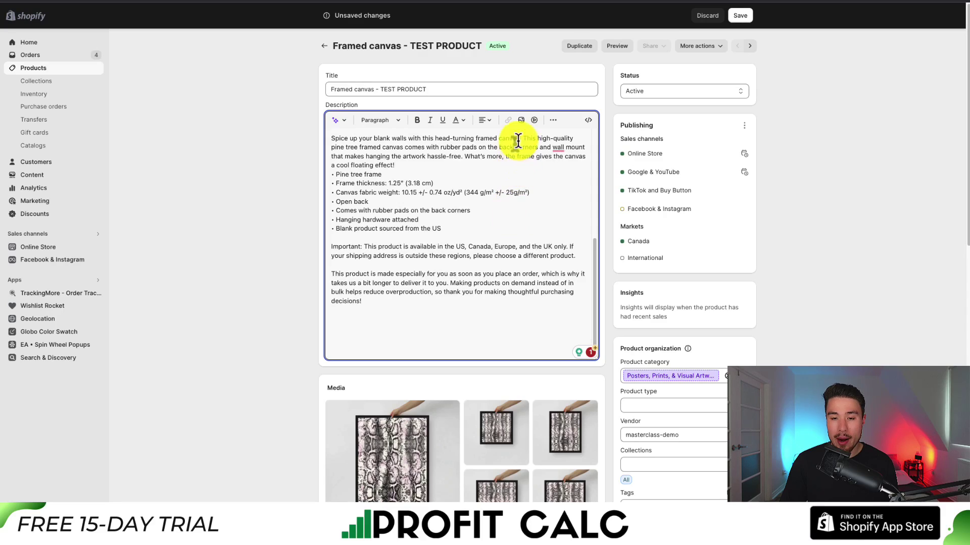
Upload the optimized GIF and insert it into the description with alt text 'video-gif'.
left_click(521, 121)
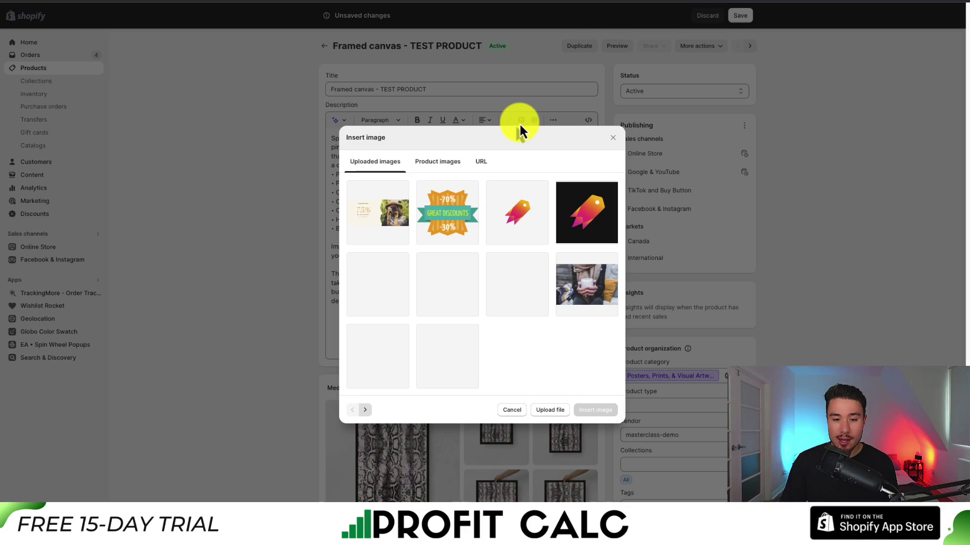
left_click(549, 410)
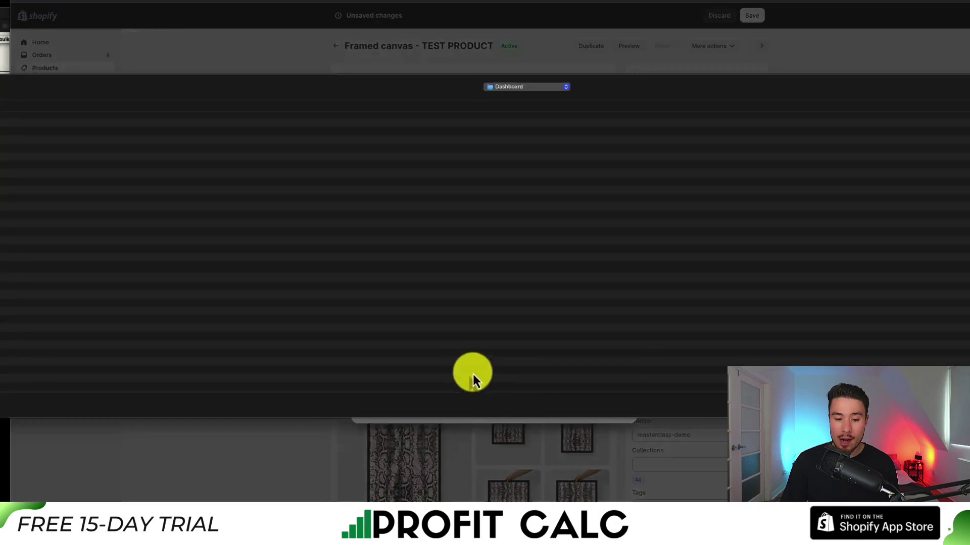
left_click(484, 122)
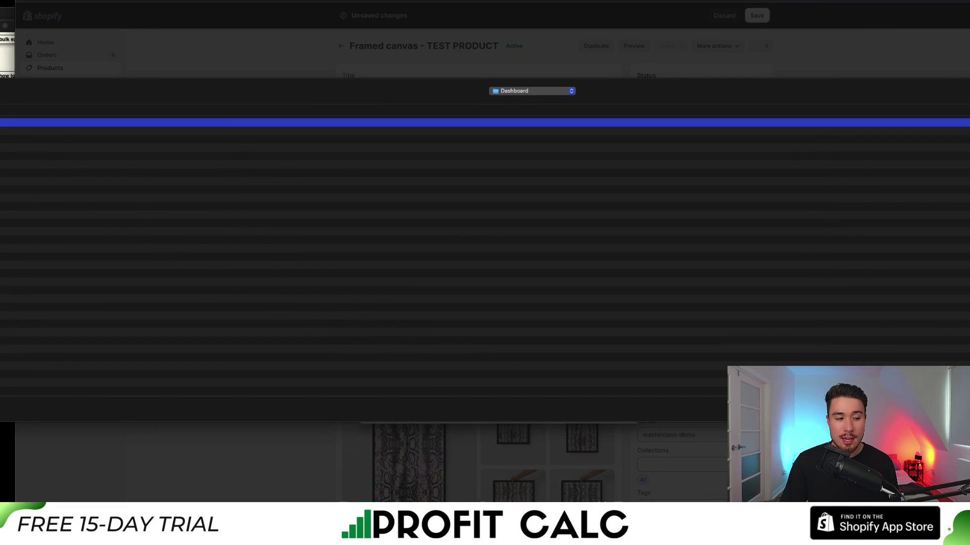
key("Return")
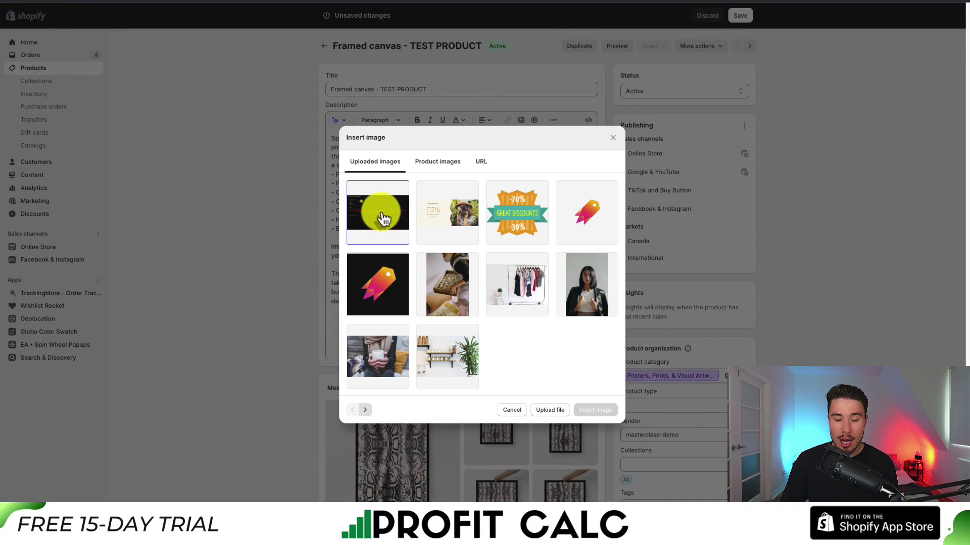
left_click(388, 218)
left_click(421, 372)
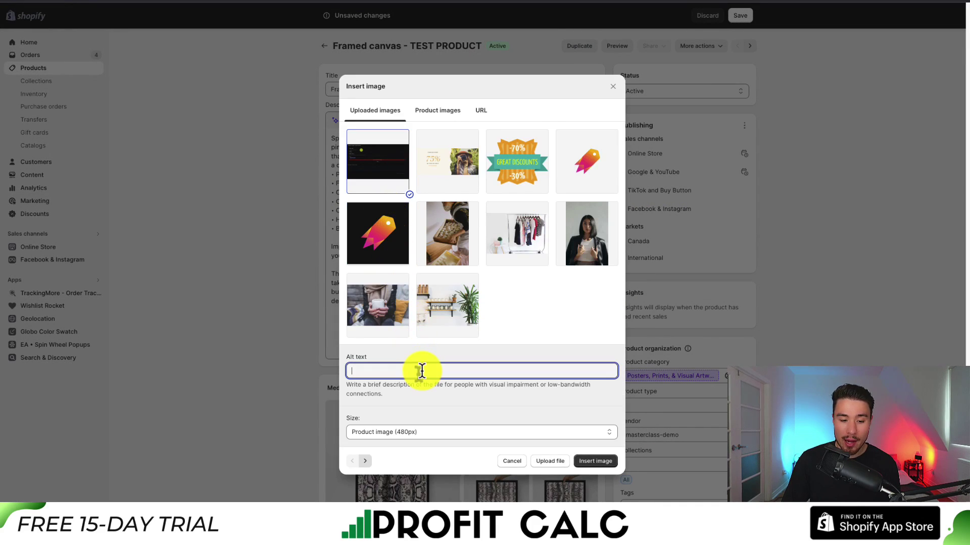
type("video-gif")
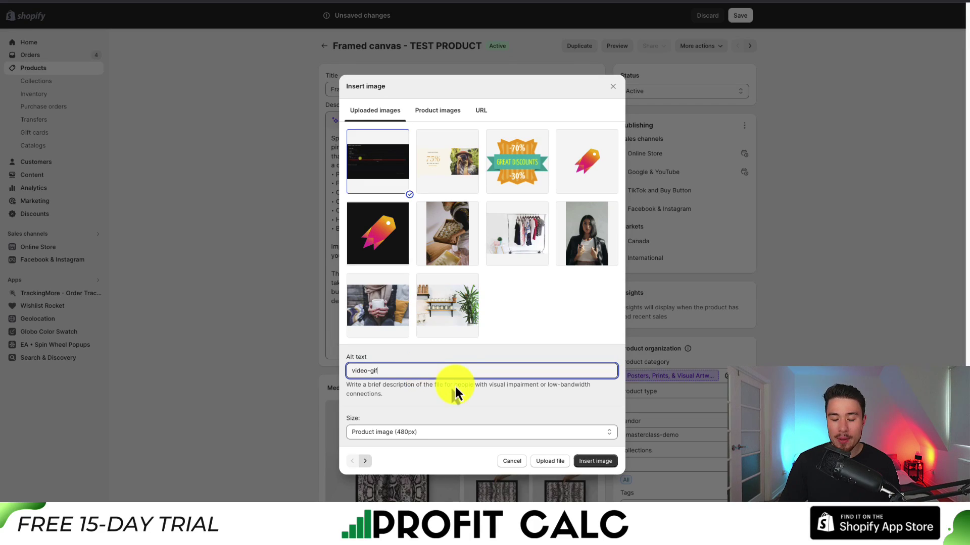
left_click(595, 461)
Save the product with the embedded GIF.
scroll(401, 156, "down", 5)
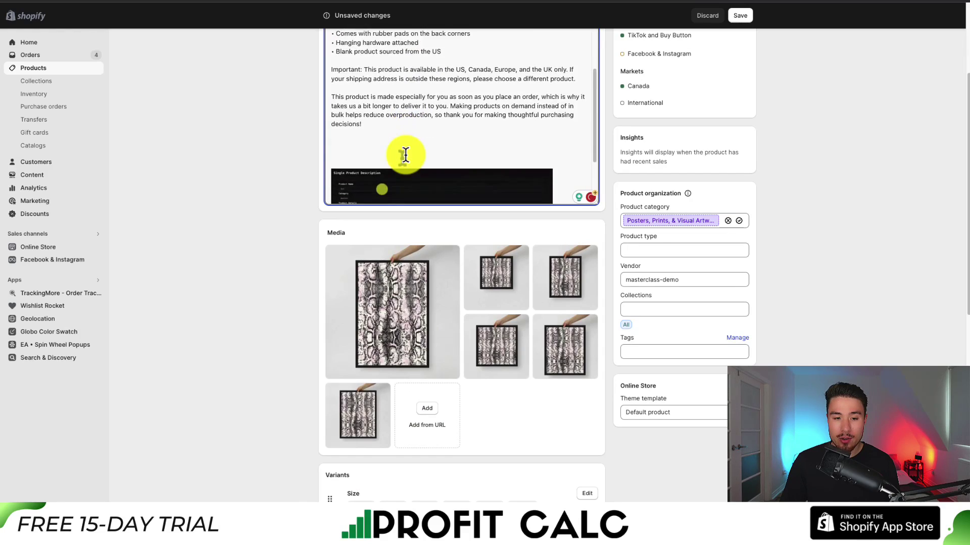
scroll(426, 147, "up", 5)
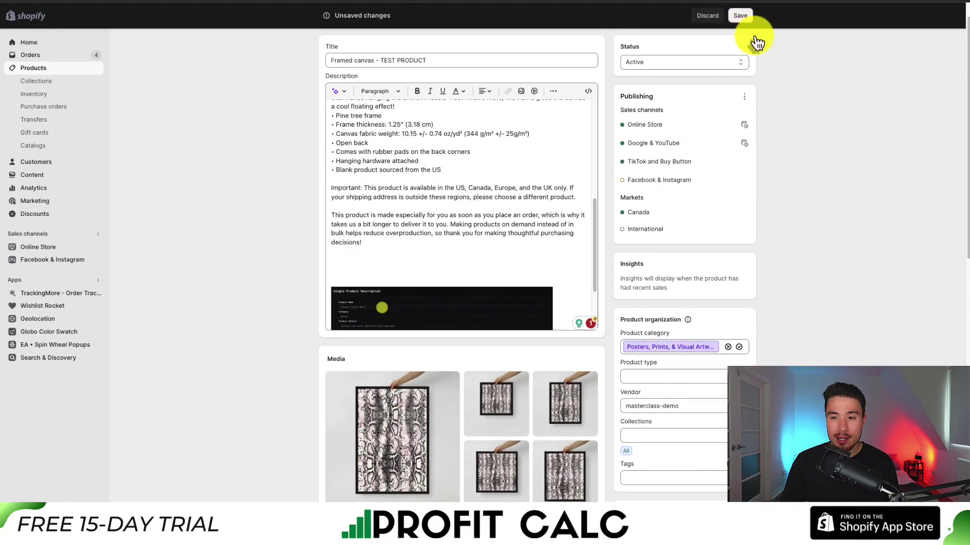
left_click(741, 16)
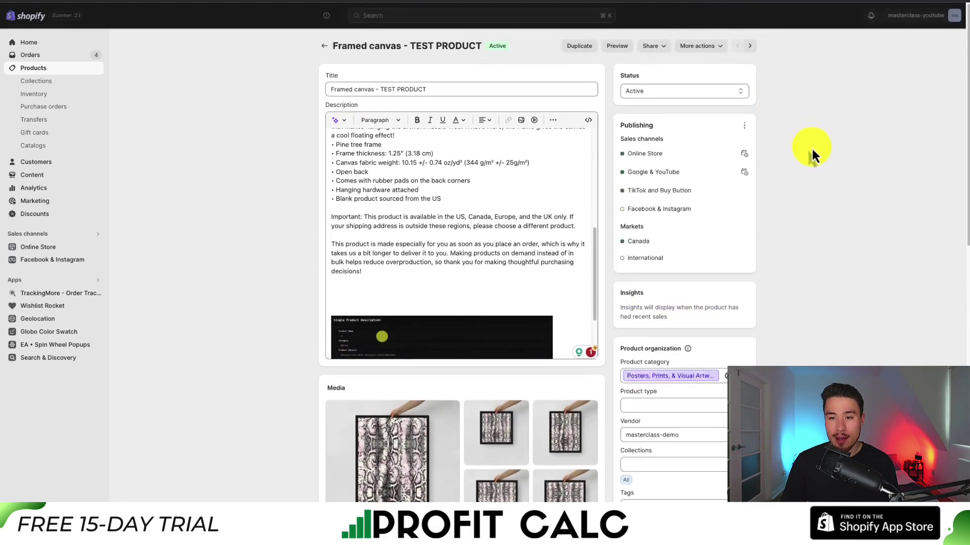
Preview the product on the storefront and scroll to the GIF beneath the description.
left_click(623, 45)
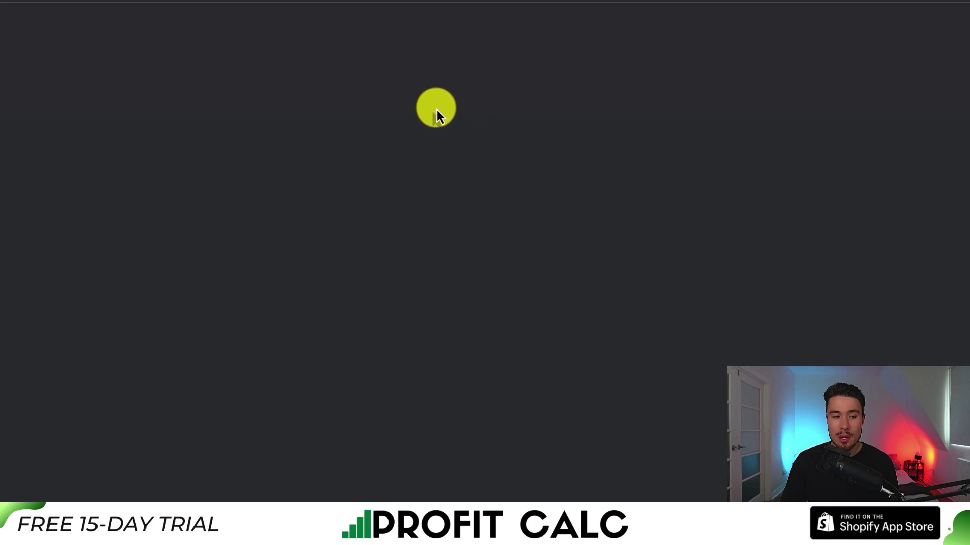
scroll(704, 238, "down", 5)
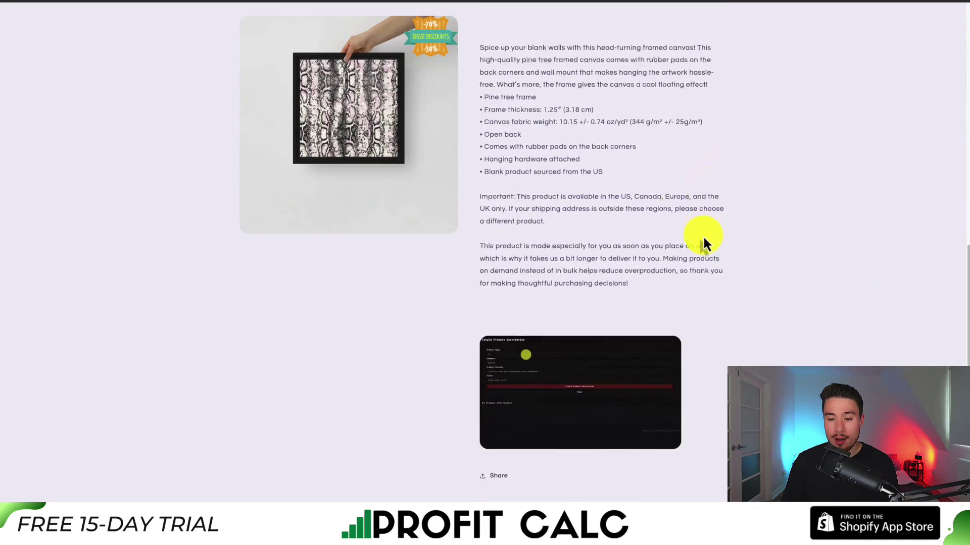
scroll(704, 243, "down", 2)
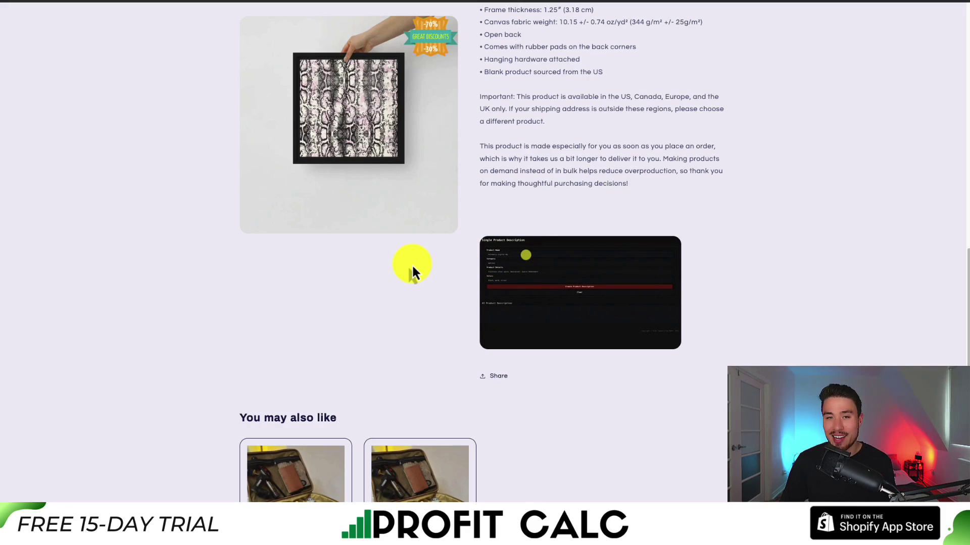
scroll(559, 291, "up", 2)
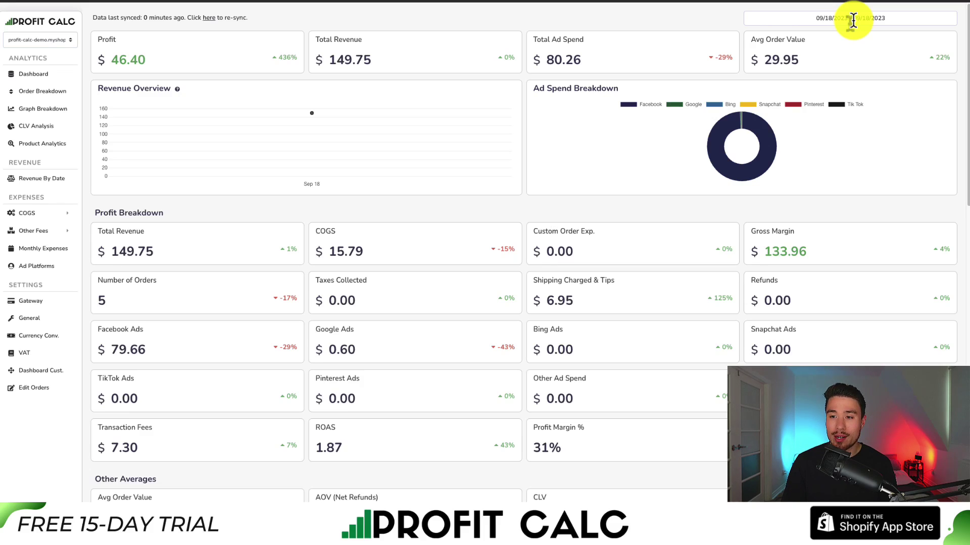
Switch the Profit Calc date range to the last 7 days, Sep 12–18.
left_click(852, 20)
left_click(922, 63)
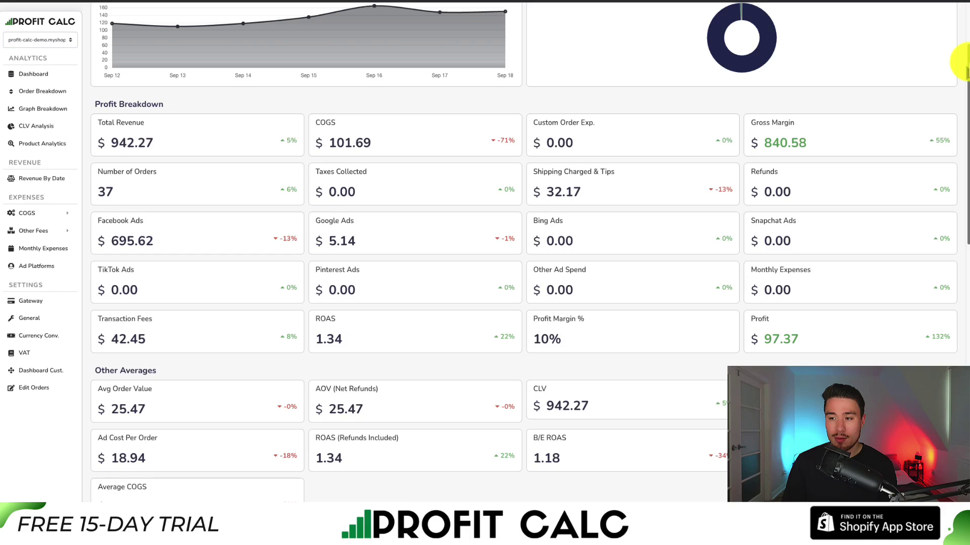
left_click_drag(965, 60, 964, 23)
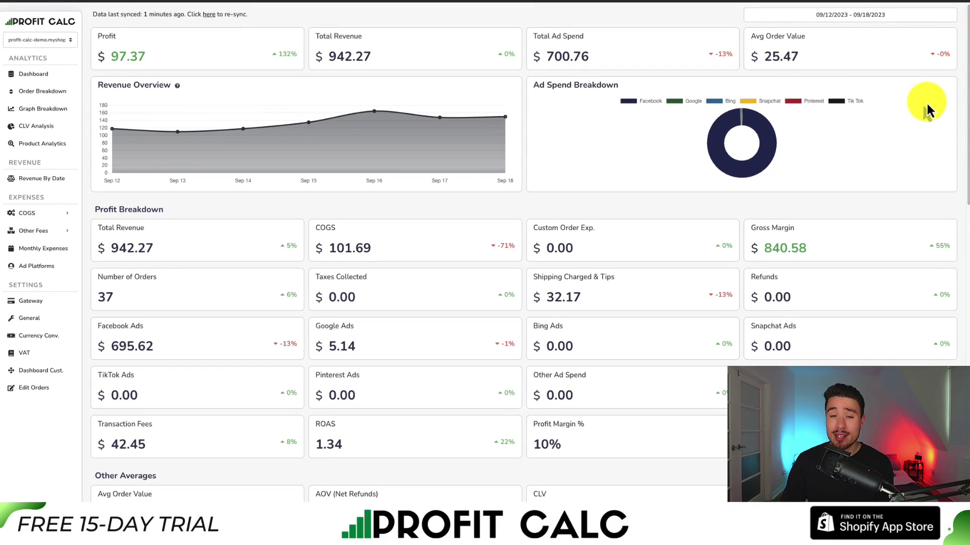
scroll(917, 137, "up", 1)
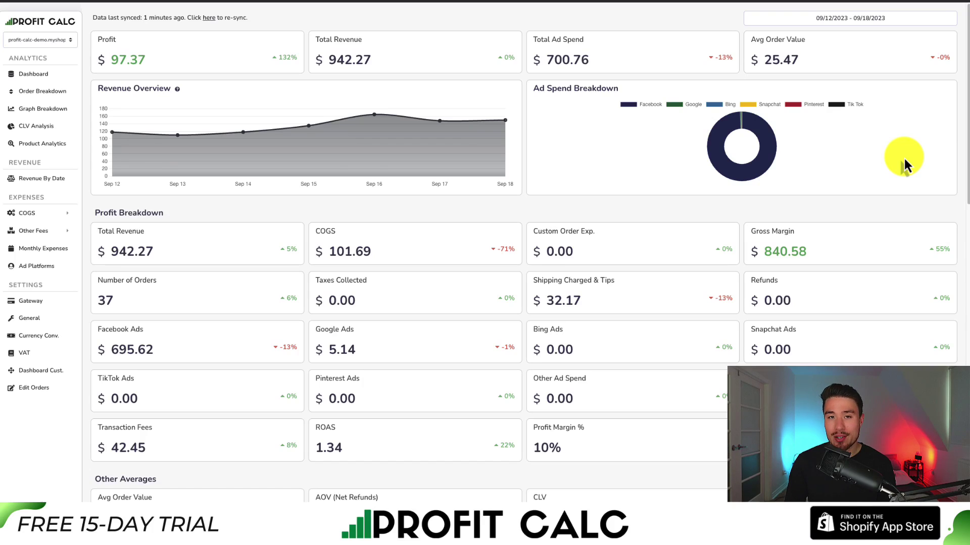